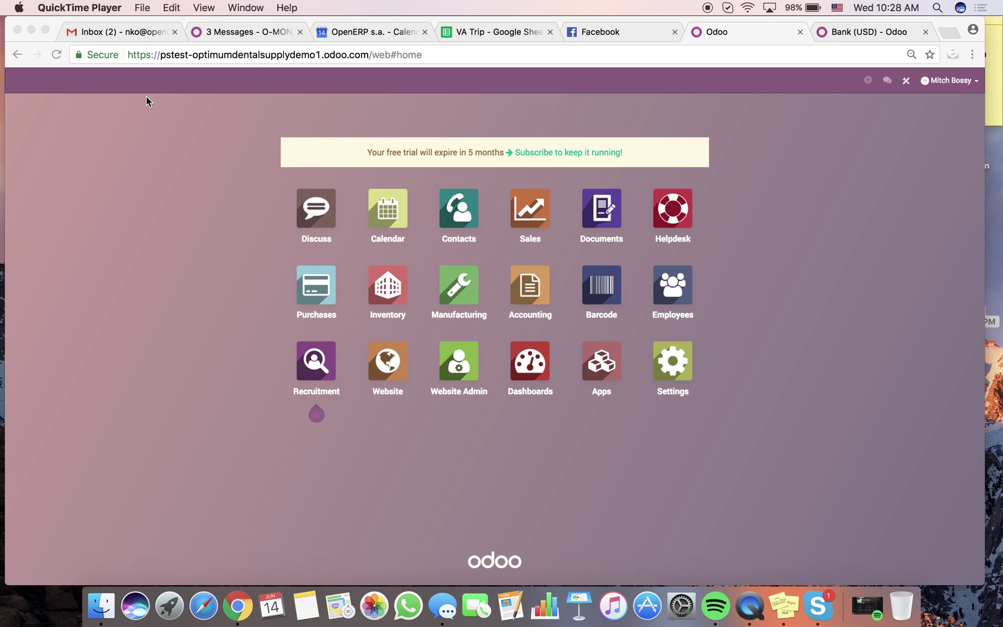
- Go to the Accounting dashboard and bring up the Bank journal's More menu
{"action": "left_click", "coordinate": [183, 166]}
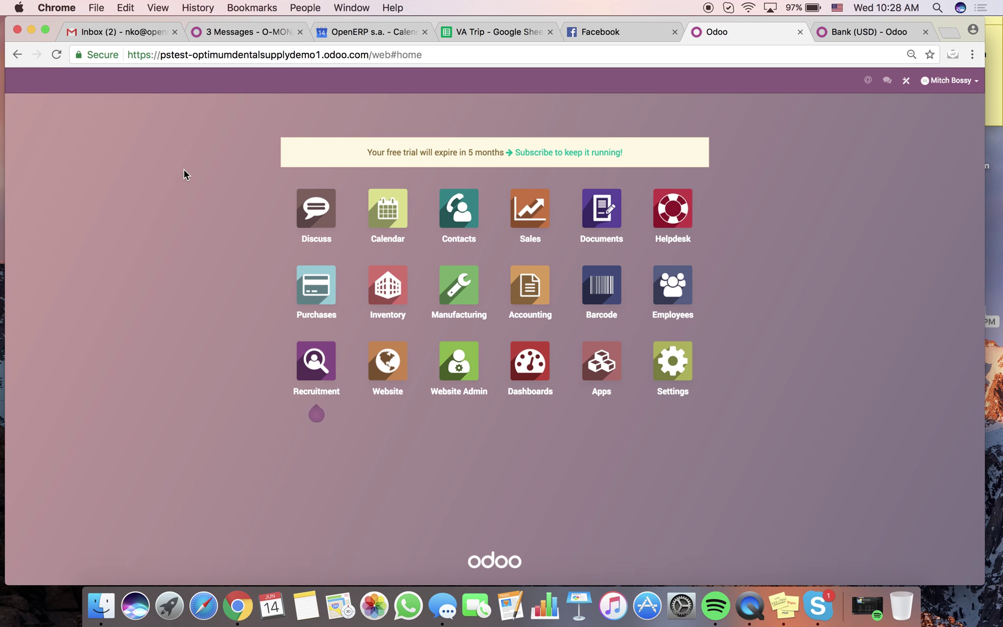
{"action": "left_click", "coordinate": [520, 290]}
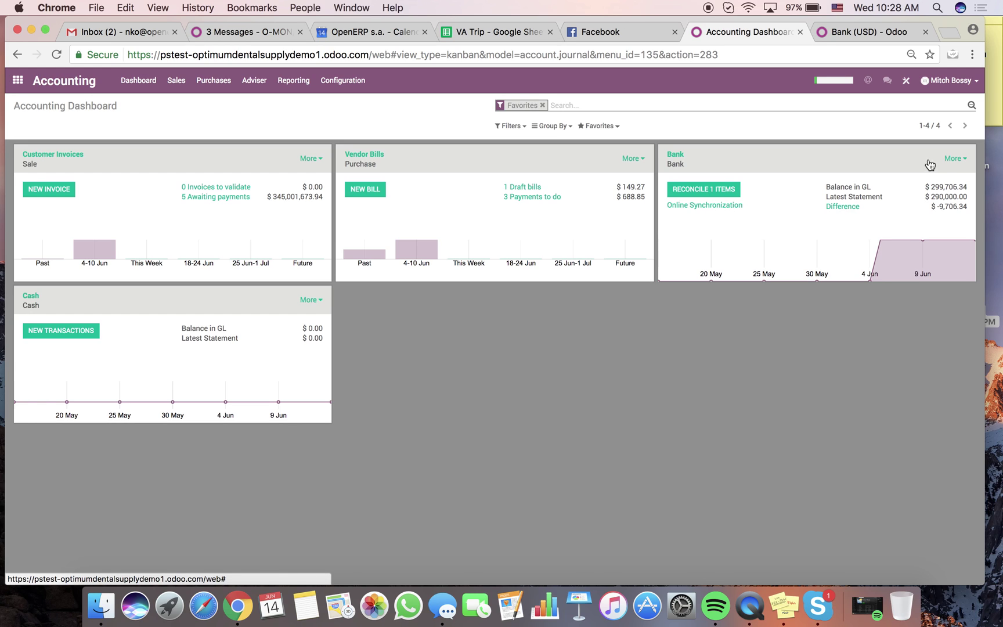
{"action": "left_click", "coordinate": [953, 159]}
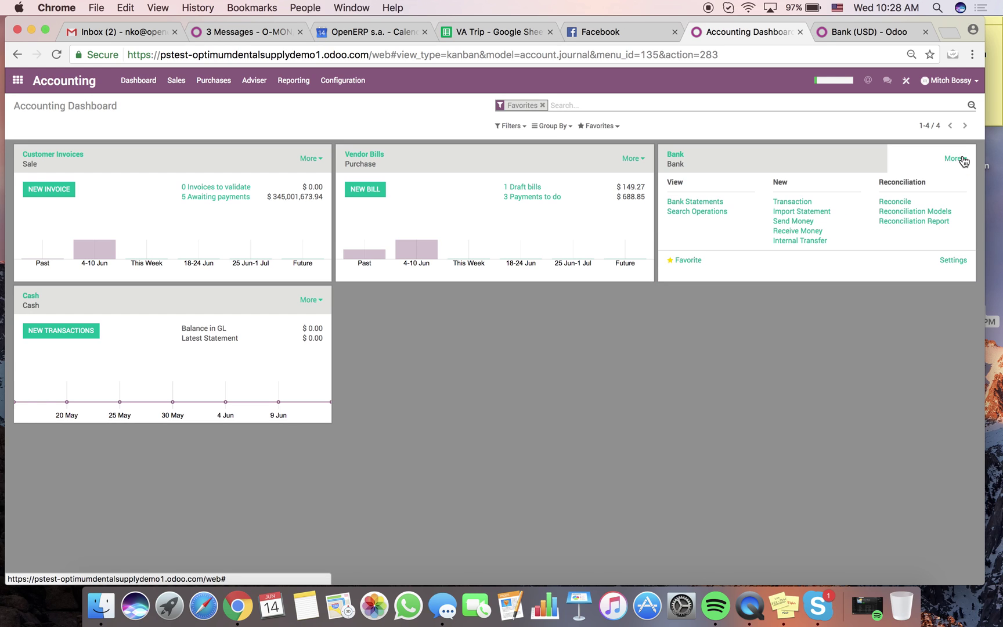
- Keep the Bank journal's type as Bank and show its Bank Account details with the Account Number field
{"action": "left_click", "coordinate": [953, 260]}
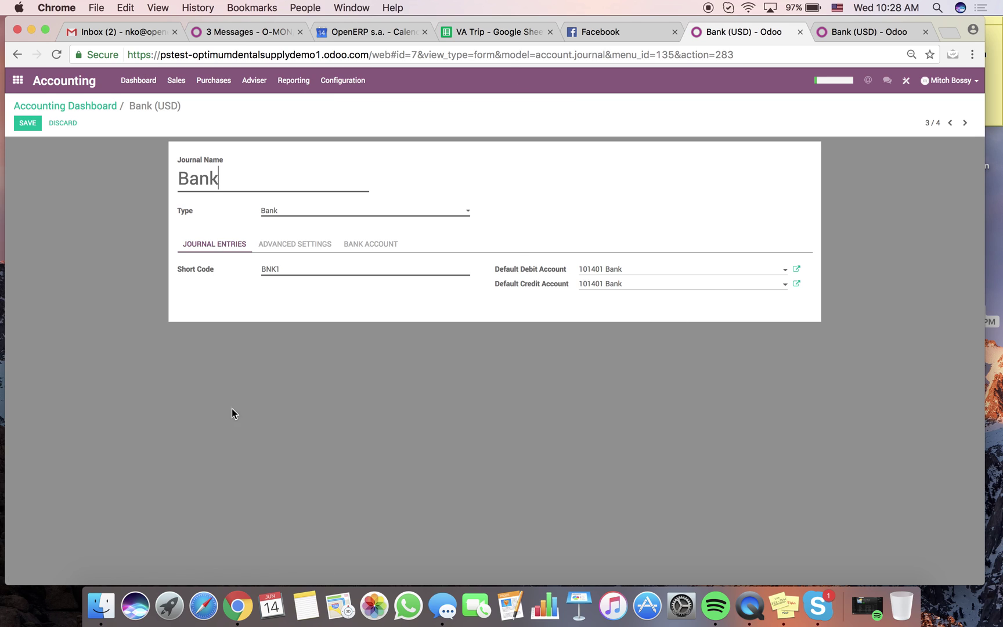
{"action": "left_click", "coordinate": [291, 211]}
{"action": "left_click", "coordinate": [291, 211]}
{"action": "left_click", "coordinate": [376, 245]}
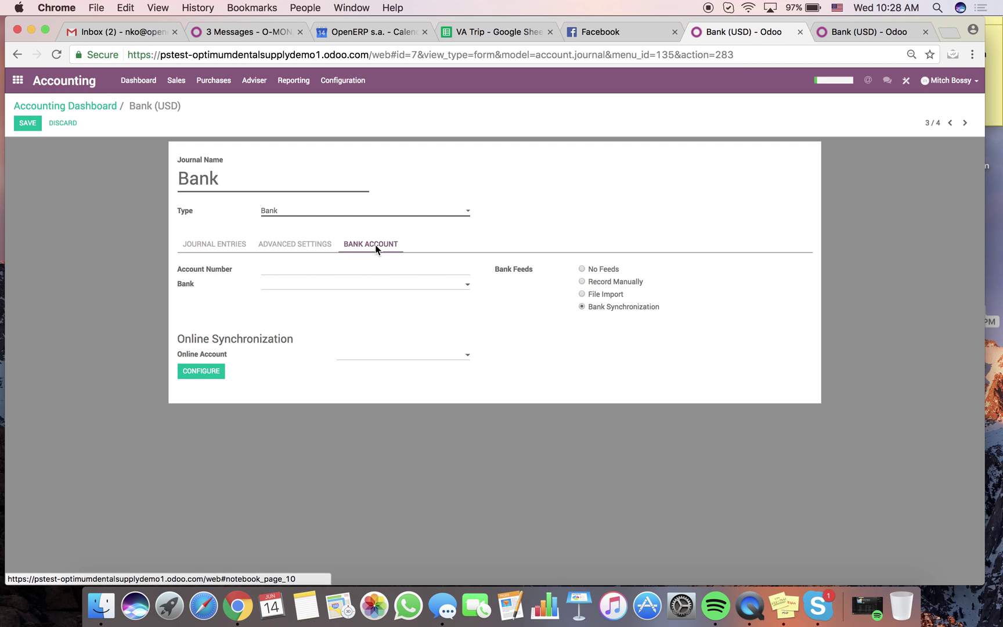
{"action": "left_click", "coordinate": [306, 268]}
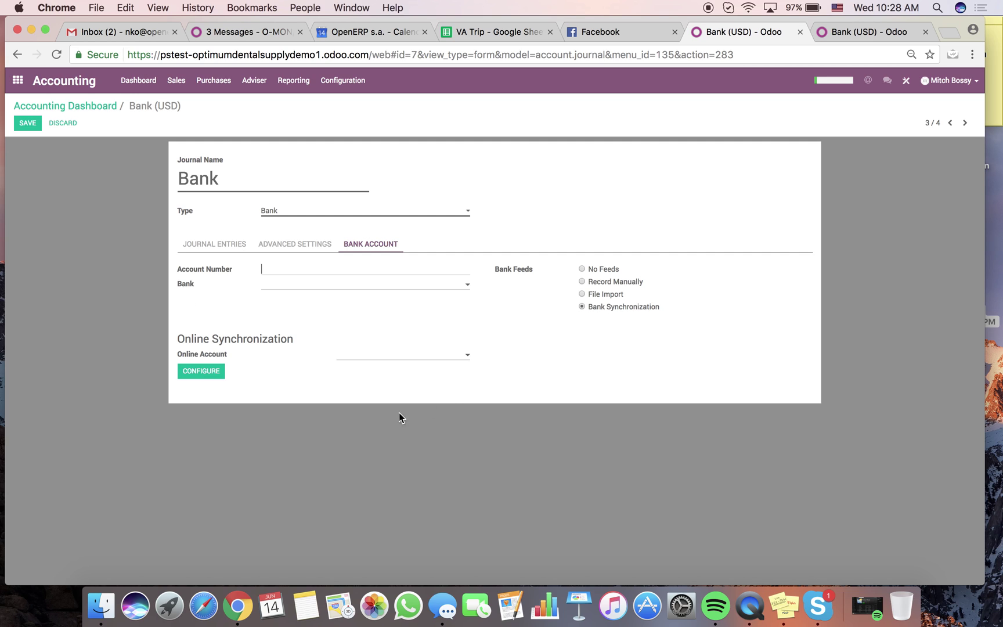
- Configure online synchronization and select the plain PNC entry from the bank search
{"action": "left_click", "coordinate": [201, 378]}
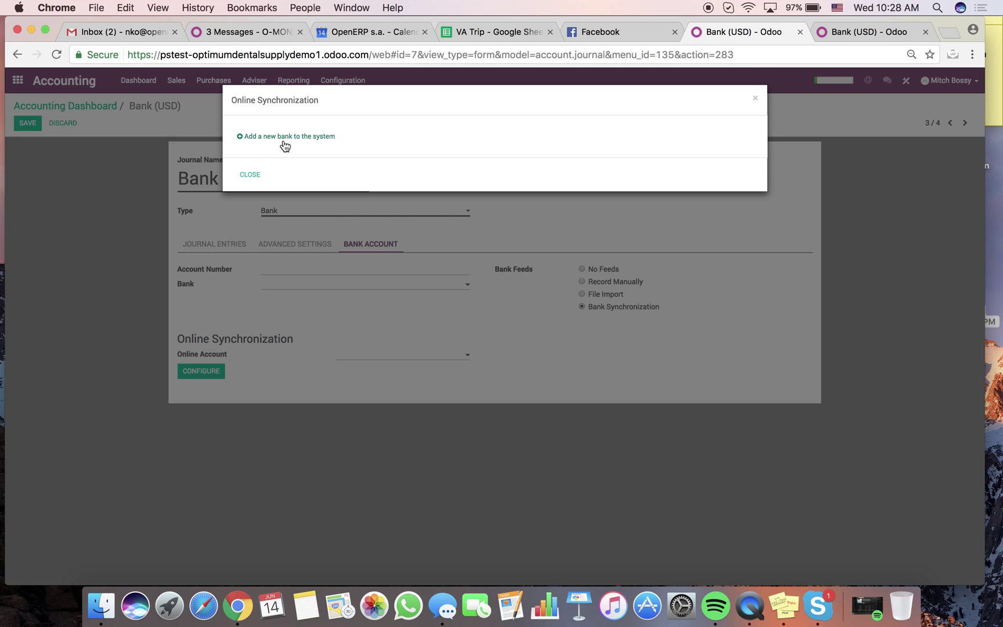
{"action": "left_click", "coordinate": [857, 35]}
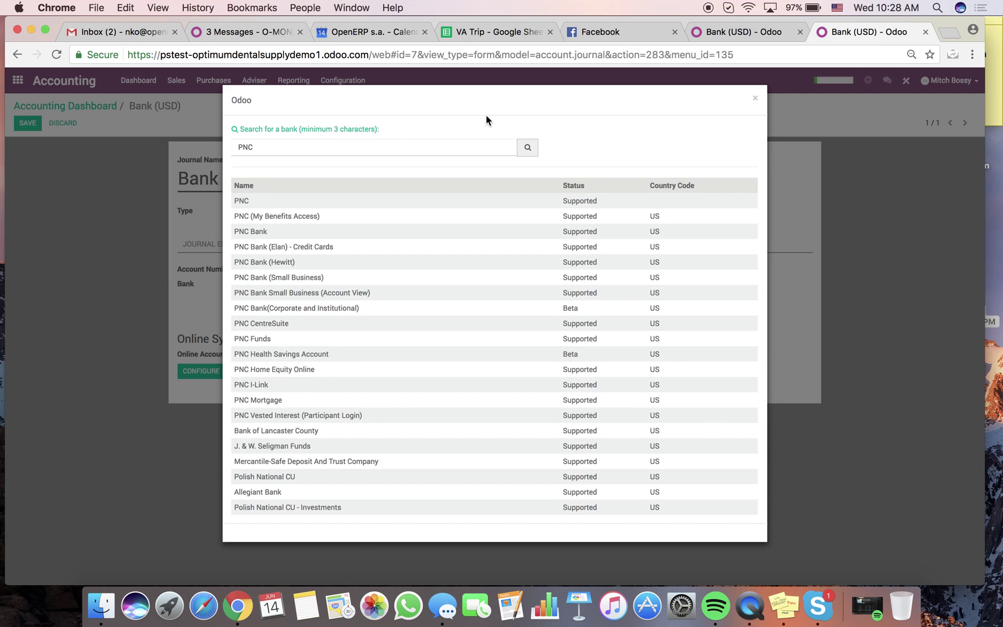
{"action": "left_click", "coordinate": [289, 209]}
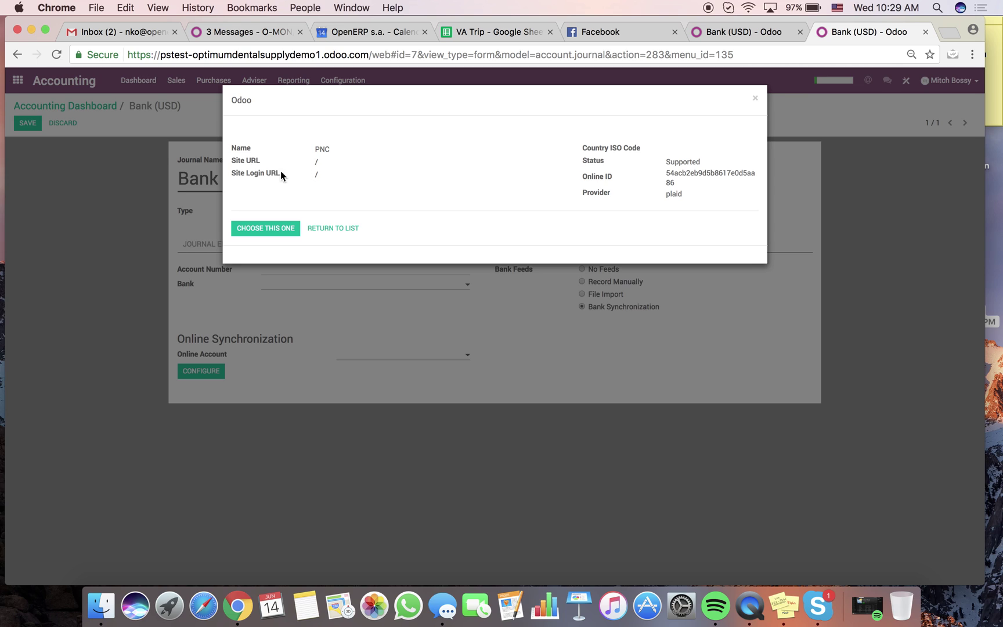
- Confirm PNC as the bank, leaving its Login, Password and PIN fields empty
{"action": "left_click", "coordinate": [270, 227]}
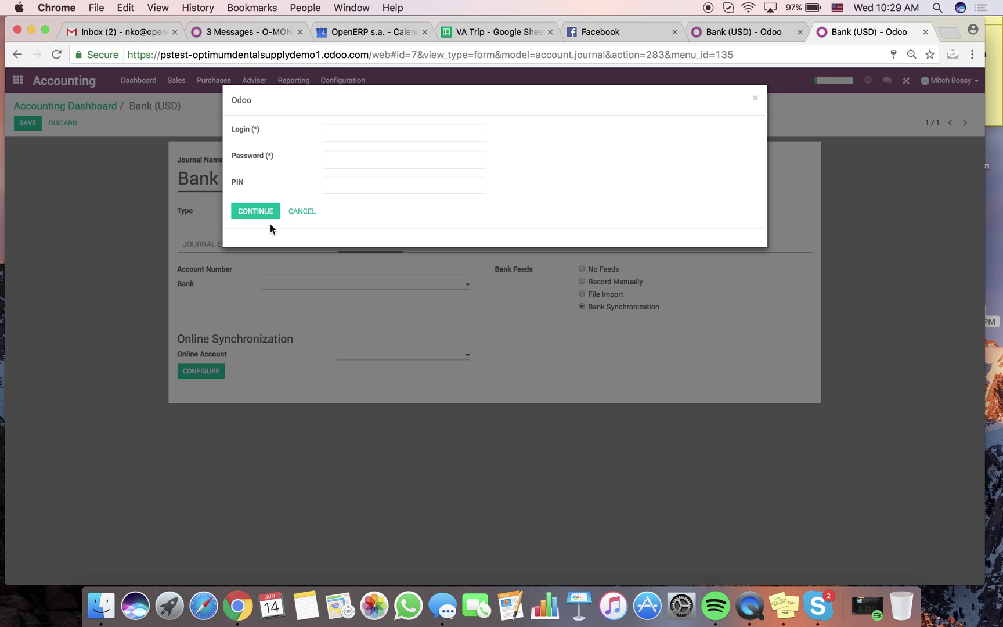
{"action": "left_click", "coordinate": [353, 135]}
{"action": "left_click", "coordinate": [347, 157]}
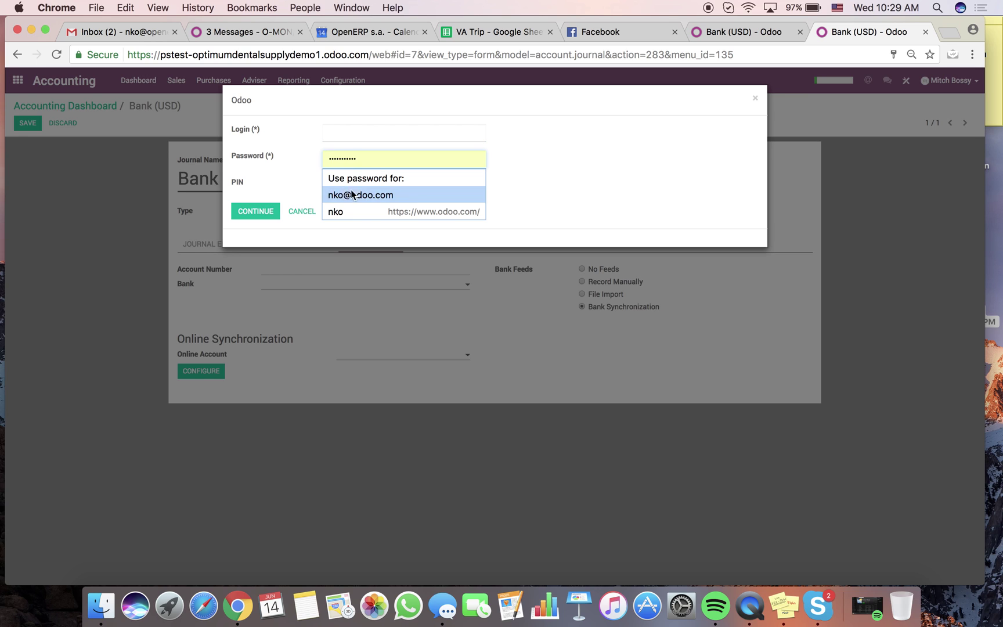
{"action": "left_click", "coordinate": [569, 137]}
{"action": "left_click", "coordinate": [421, 180]}
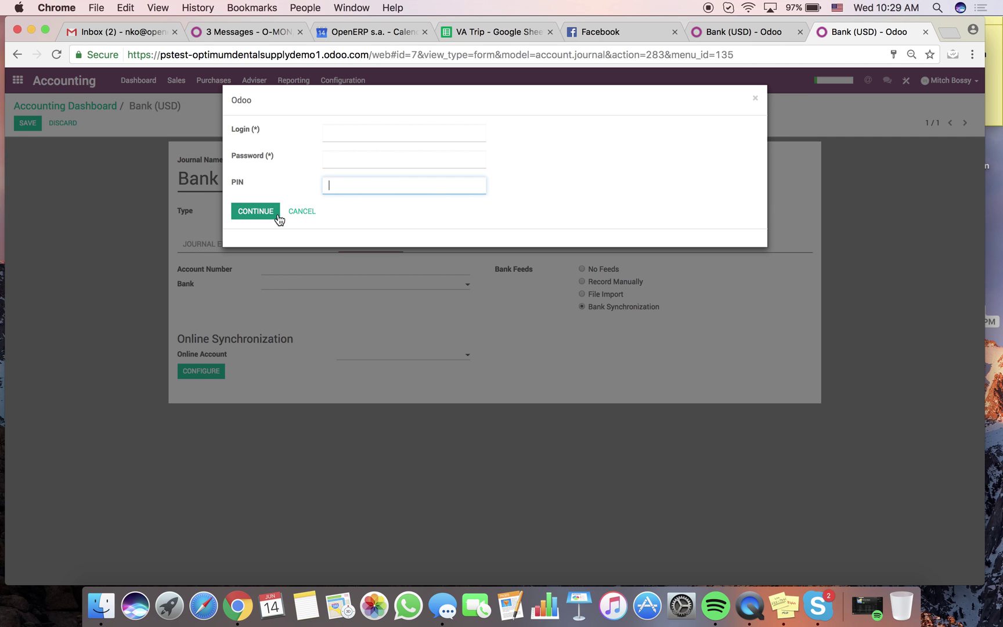
{"action": "left_click", "coordinate": [551, 163]}
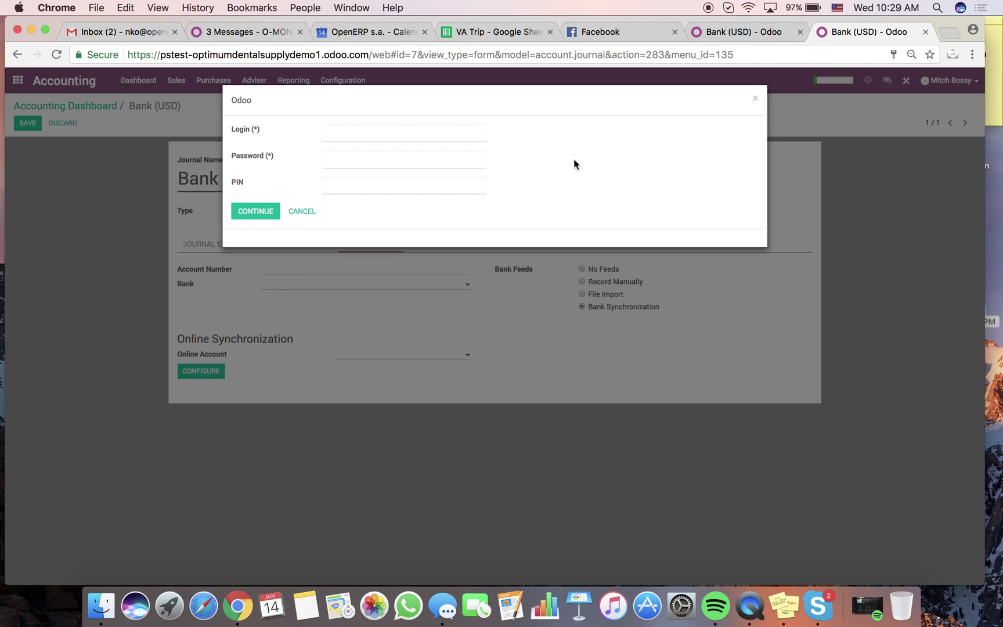